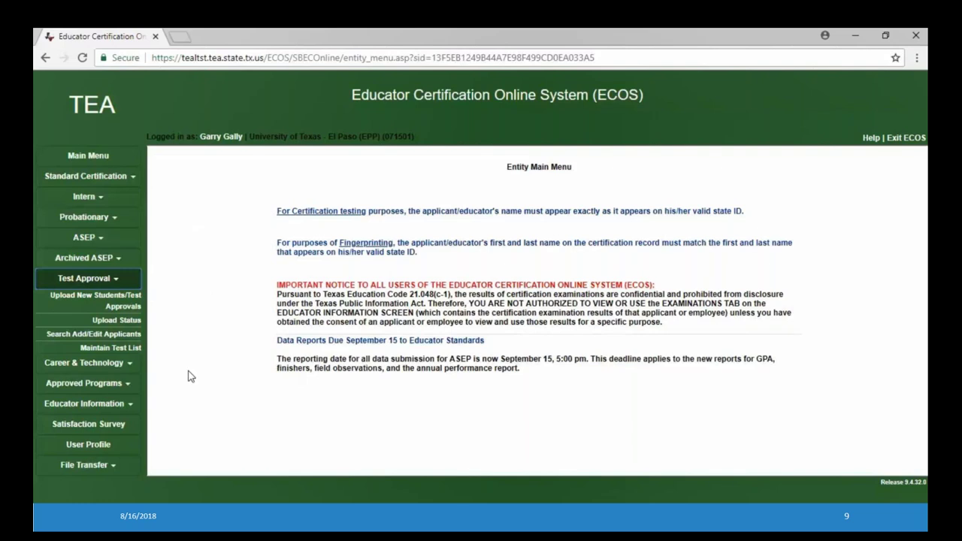
Expand the Test Approval menu in the Entity Main Menu's left navigation
mouse_move(69, 319)
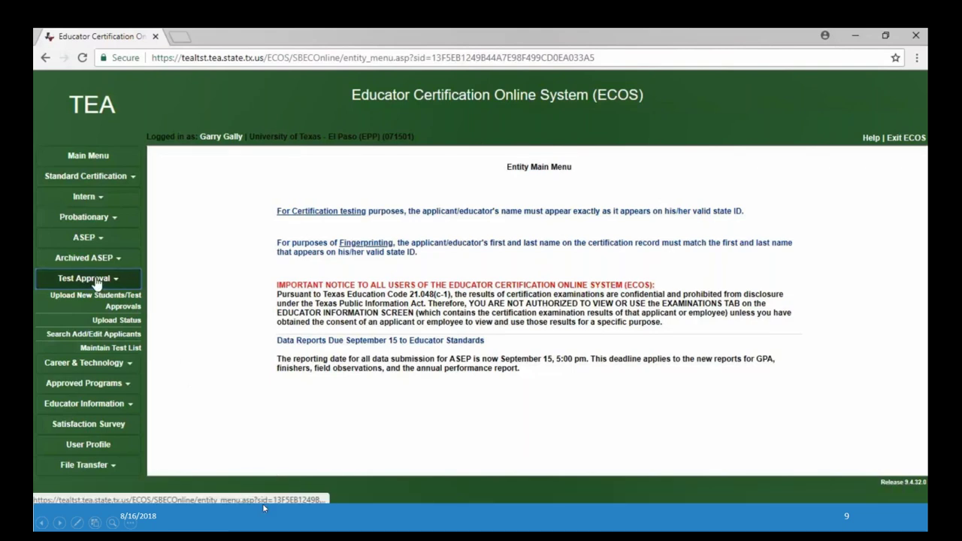
In Search Add/Edit Applicants, search the student's SSN with Create with Given SSN ticked
click(75, 338)
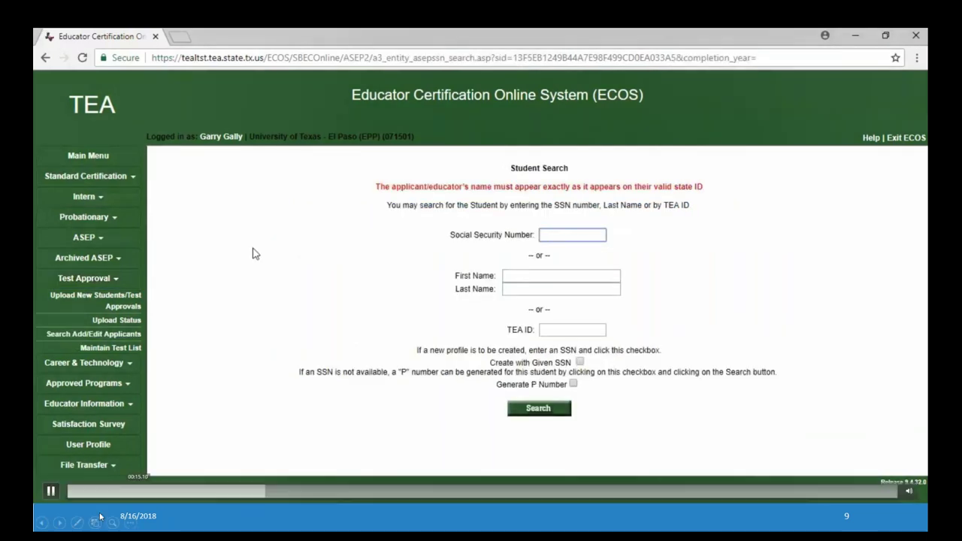
click(51, 492)
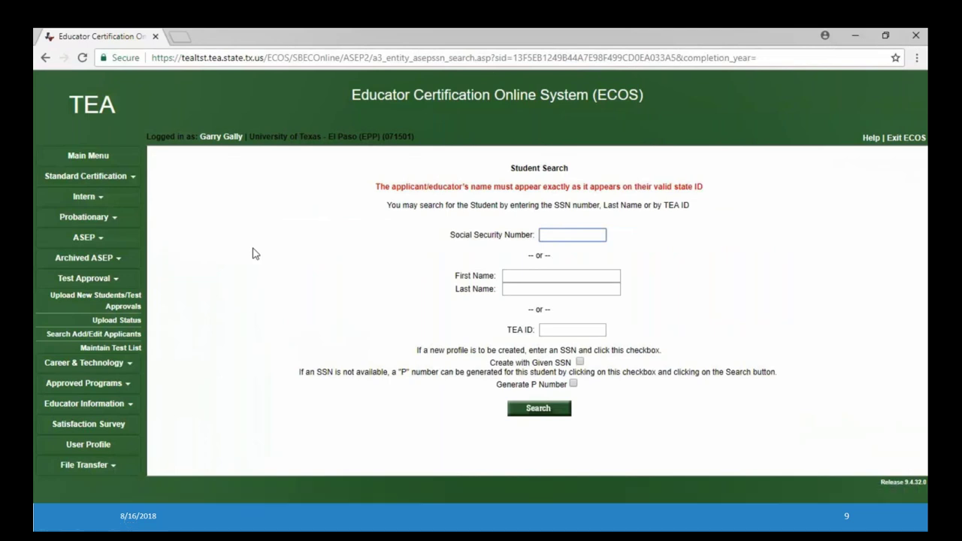
click(52, 491)
click(579, 362)
click(538, 409)
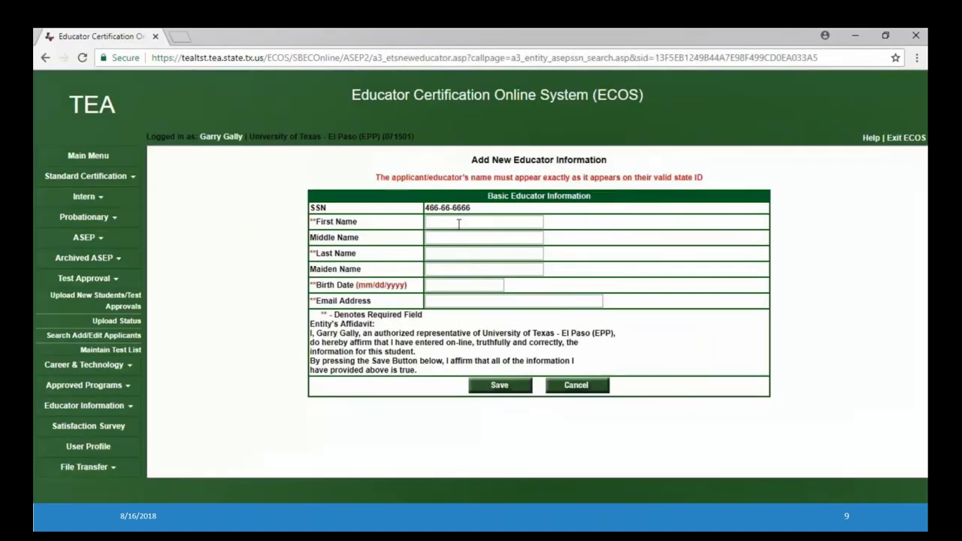
Enter the student's first and last name, birth date 01/01/2000 and email, then save and confirm
click(458, 225)
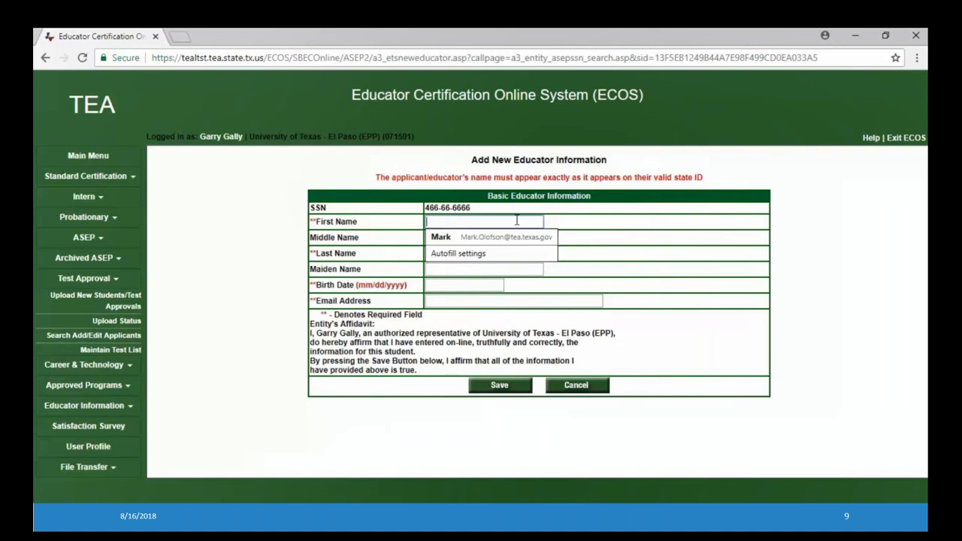
text(Your)
key(Tab)
key(Tab)
text(Student)
key(Tab)
key(Tab)
text(01/)
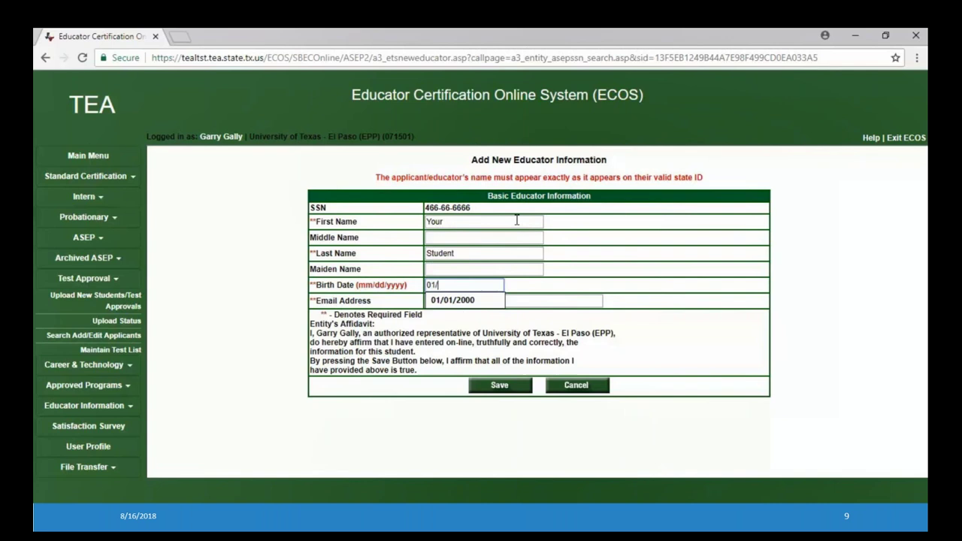
text(01/2000)
key(Tab)
text(yourstudent)
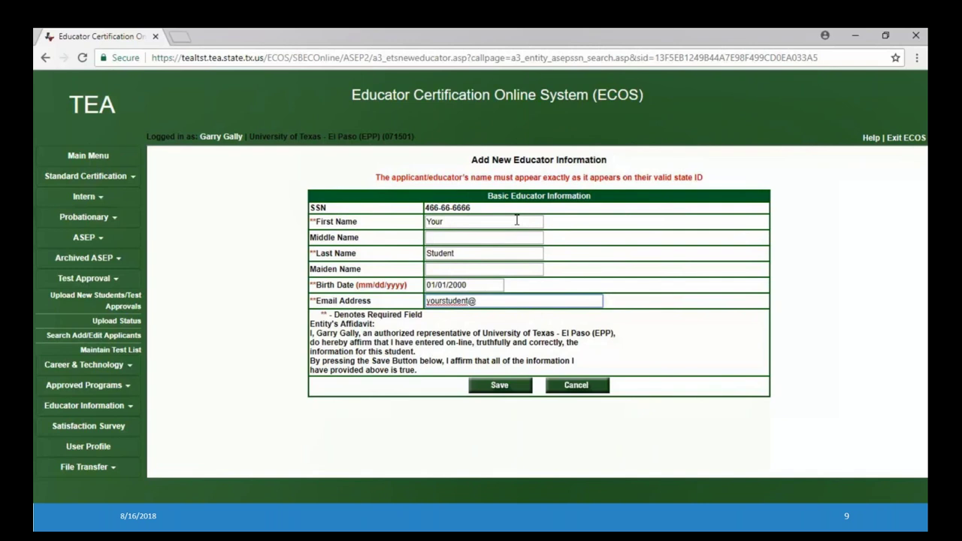
text(@g)
key(BackSpace)
text(domain.com)
click(510, 387)
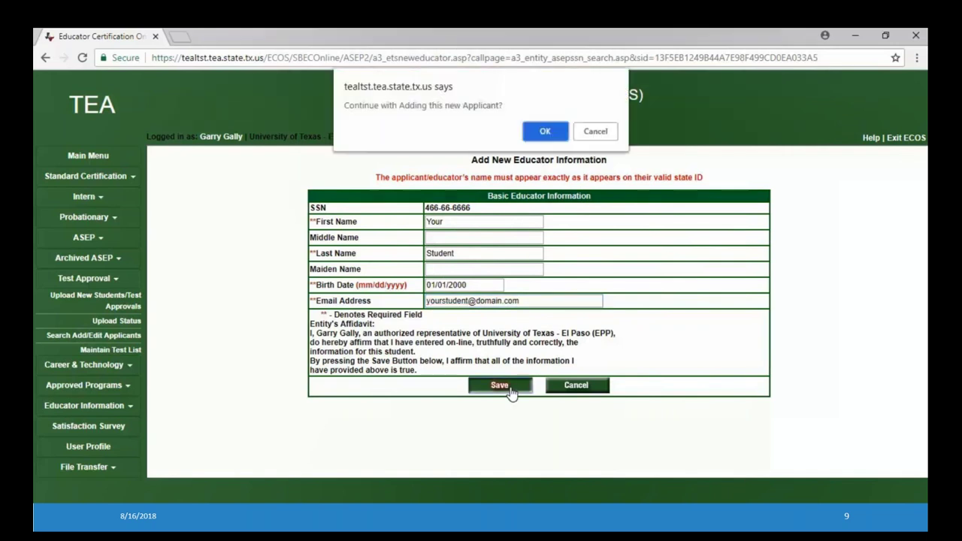
click(544, 132)
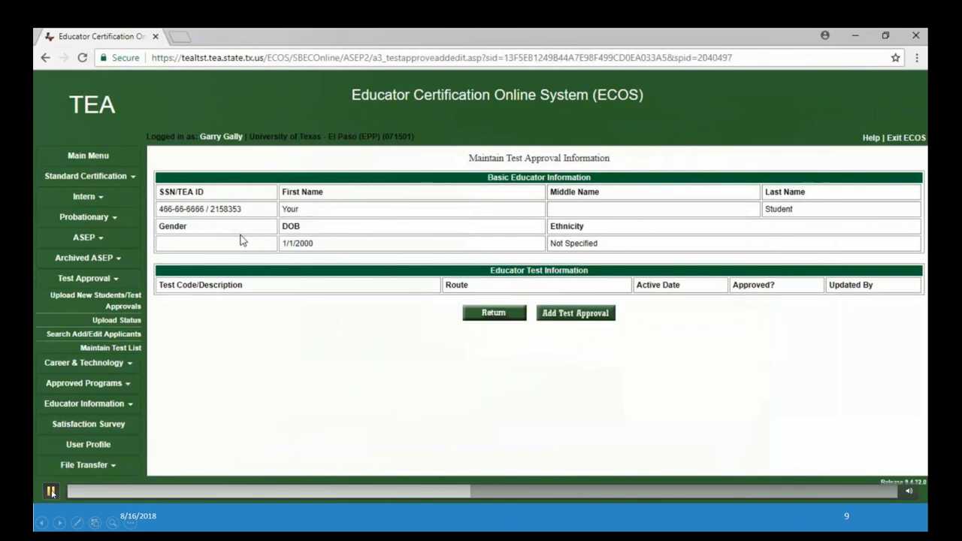
Add and save a 279 - Dance 6-12 test approval, admitted 08/10/2018, route ACP w/o Prep (38)
click(576, 314)
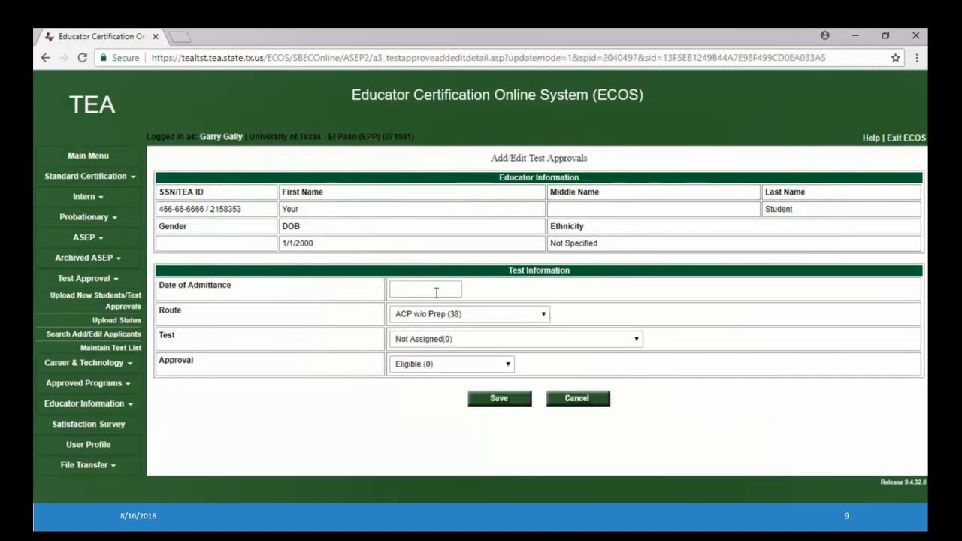
click(432, 289)
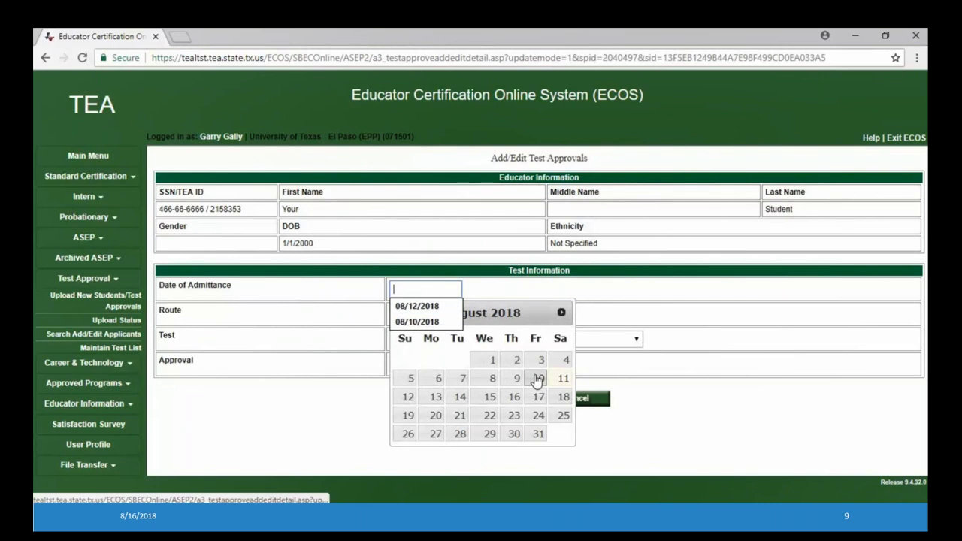
click(535, 377)
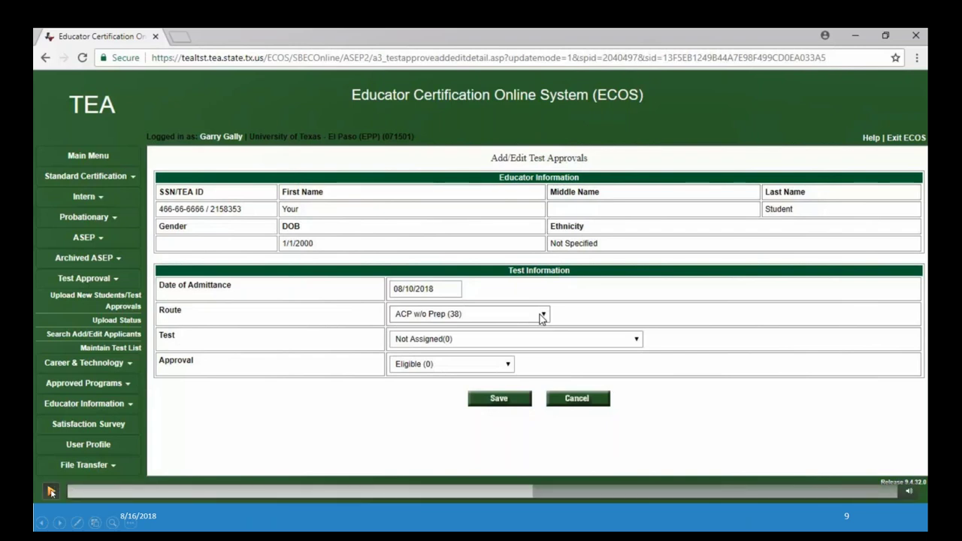
click(541, 315)
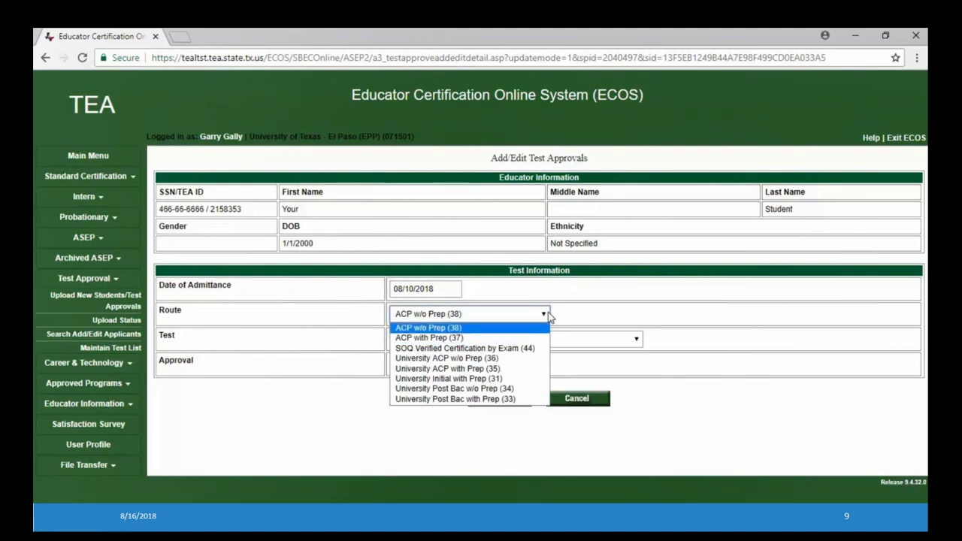
click(546, 317)
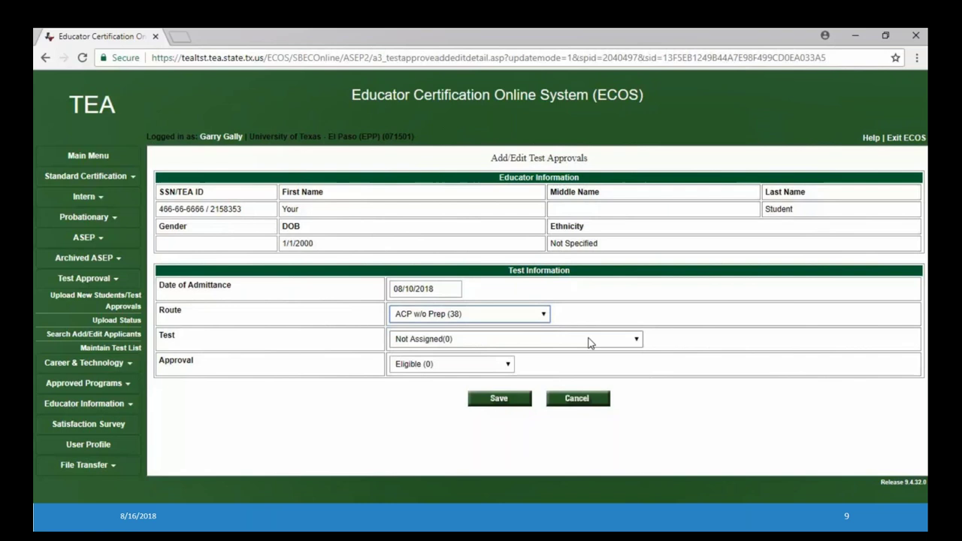
click(590, 342)
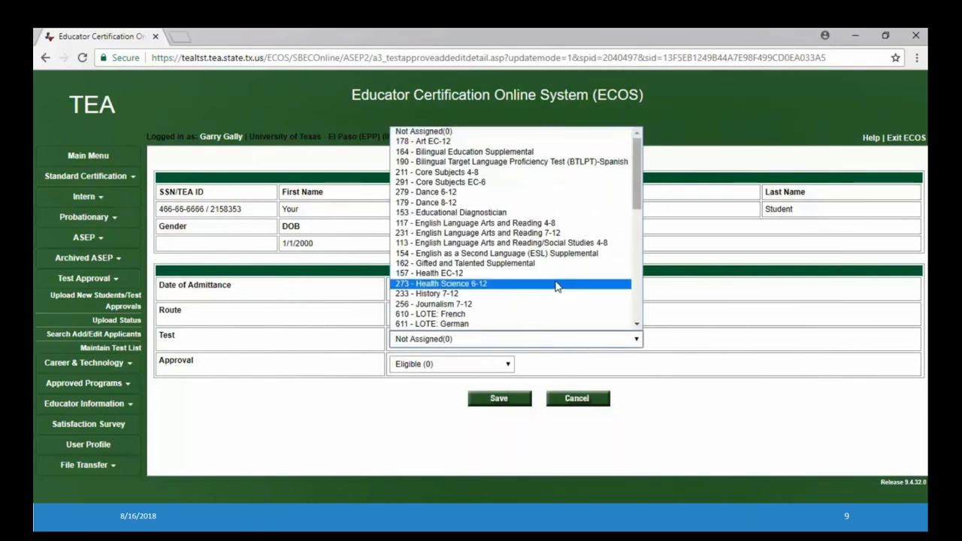
click(504, 193)
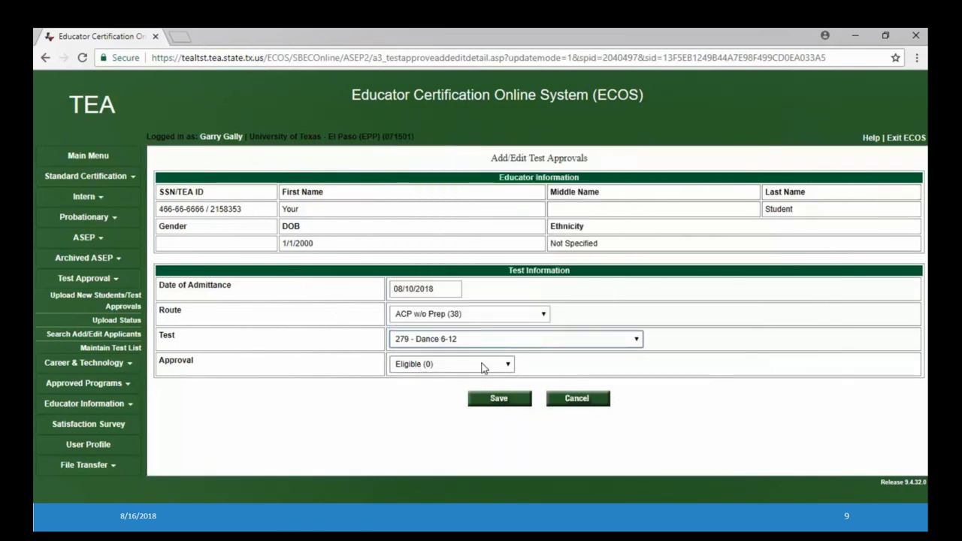
click(48, 492)
click(51, 492)
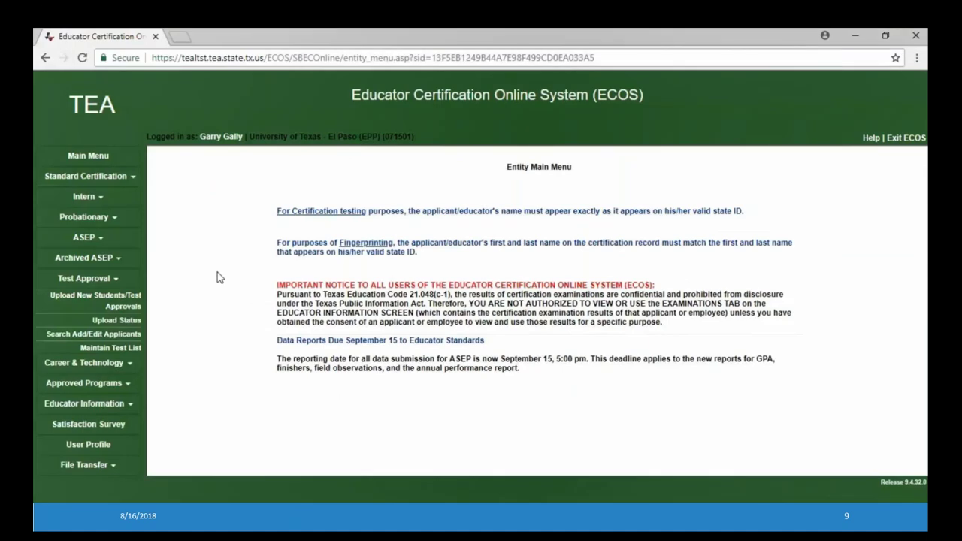
Choose Upload New Students/Test Approvals under Test Approval to reach the Upload Profile/Tests page
click(132, 301)
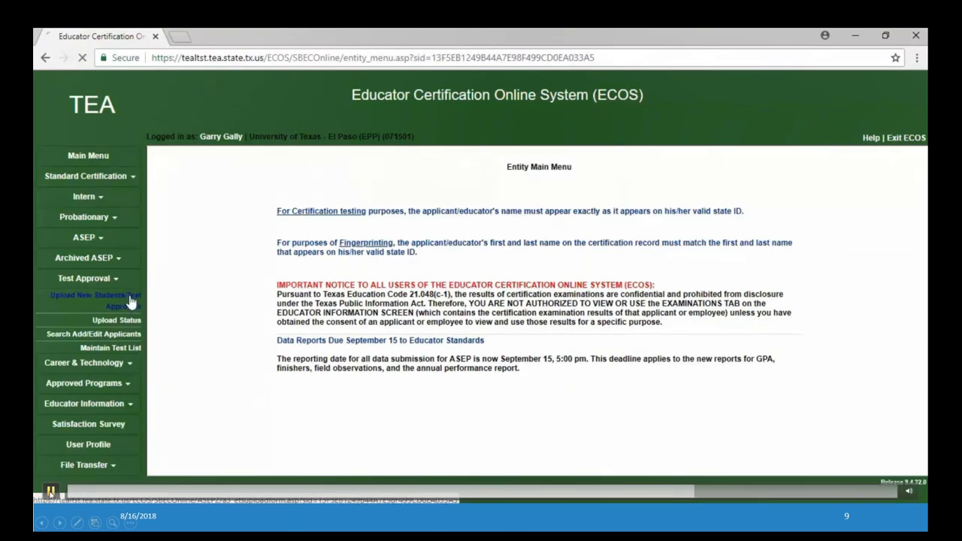
scroll(179, 259, down, 1)
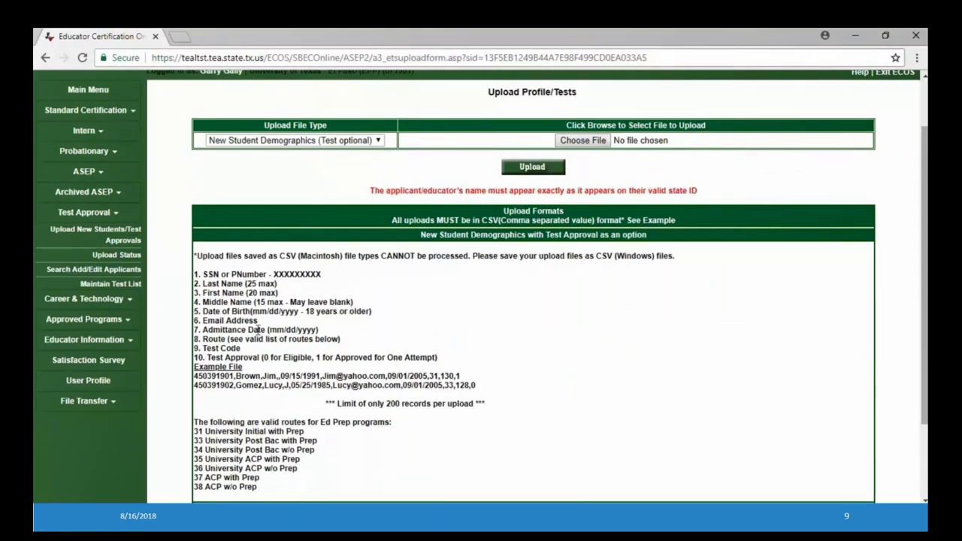
scroll(164, 223, up, 1)
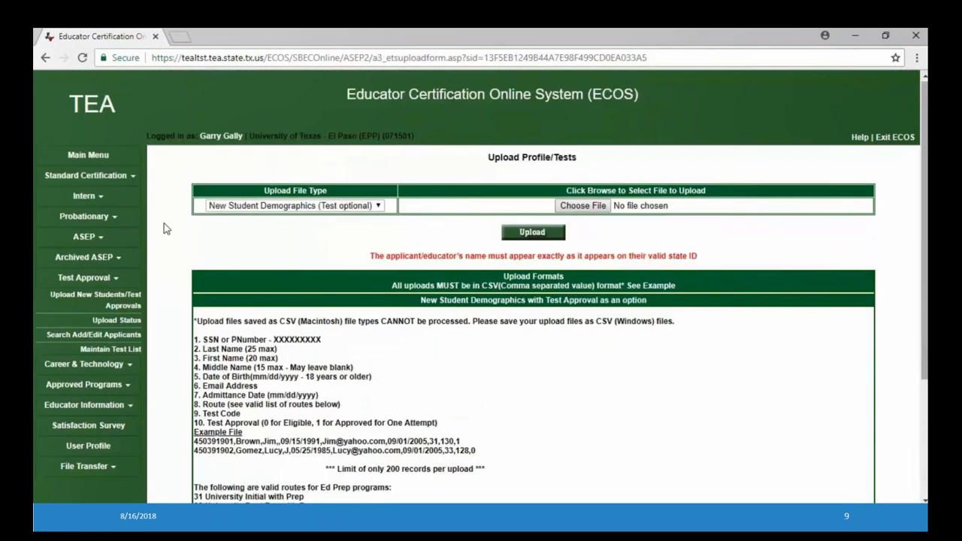
mouse_move(101, 473)
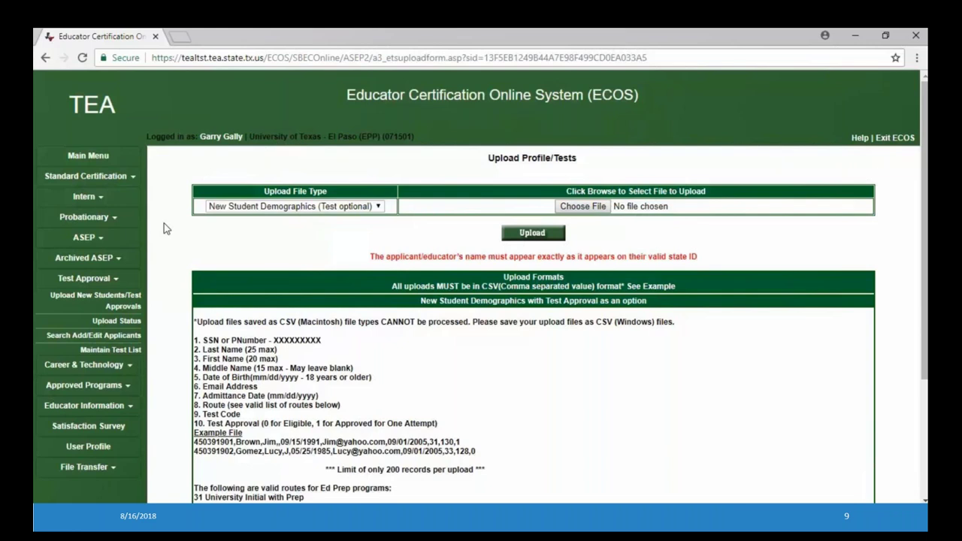
Upload test_approval_upload.csv as New Student Demographics and confirm the upload alert
mouse_move(50, 492)
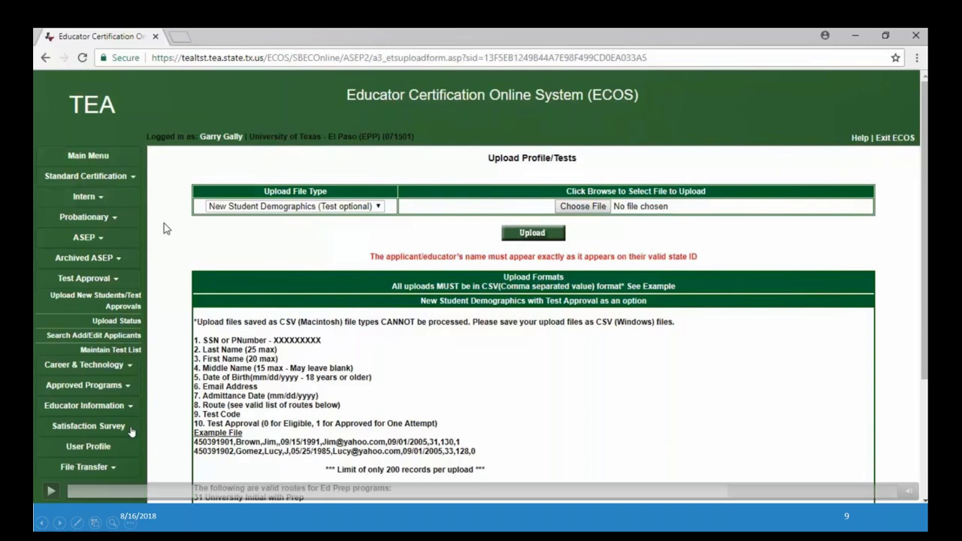
click(50, 492)
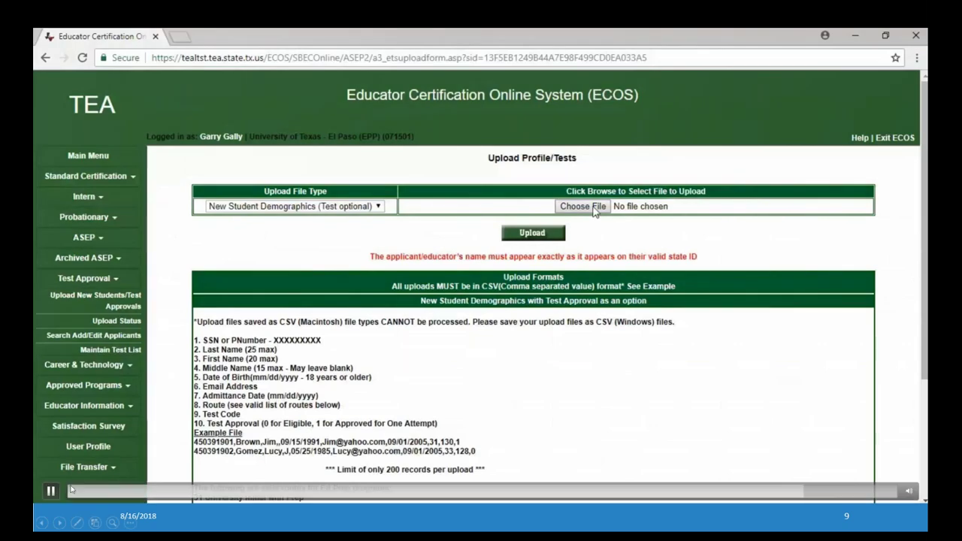
click(583, 206)
click(457, 214)
click(586, 404)
click(532, 233)
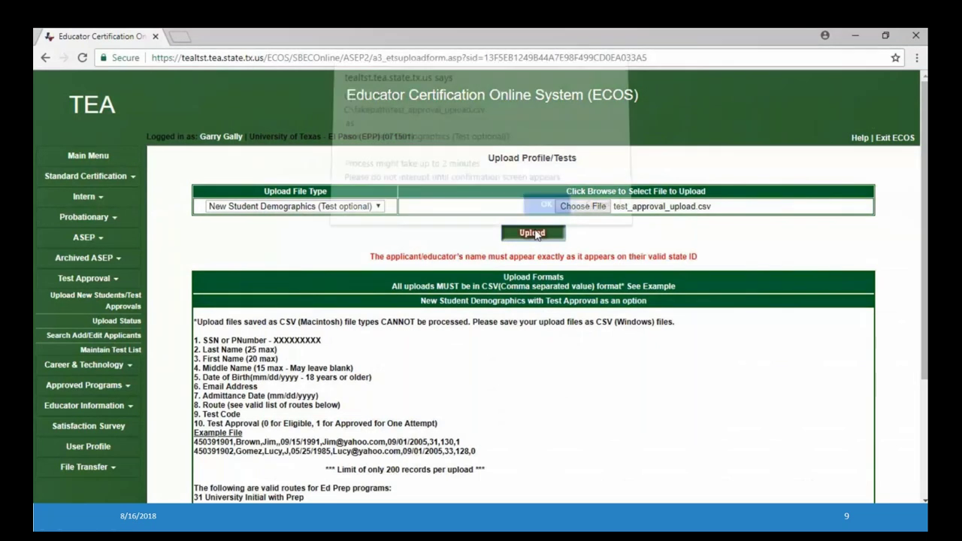
click(545, 208)
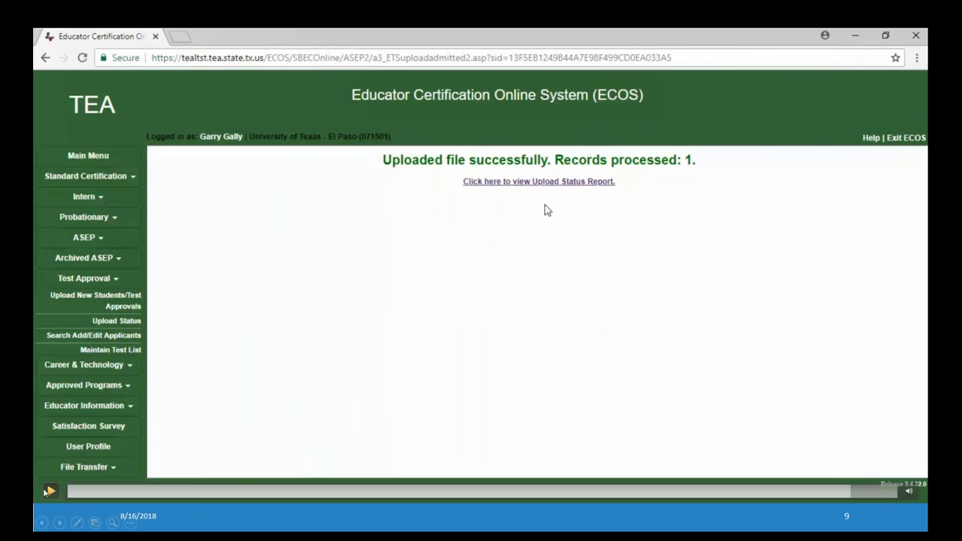
Advance the PowerPoint slideshow to slide 10, 'Test Approval: Review'
click(50, 492)
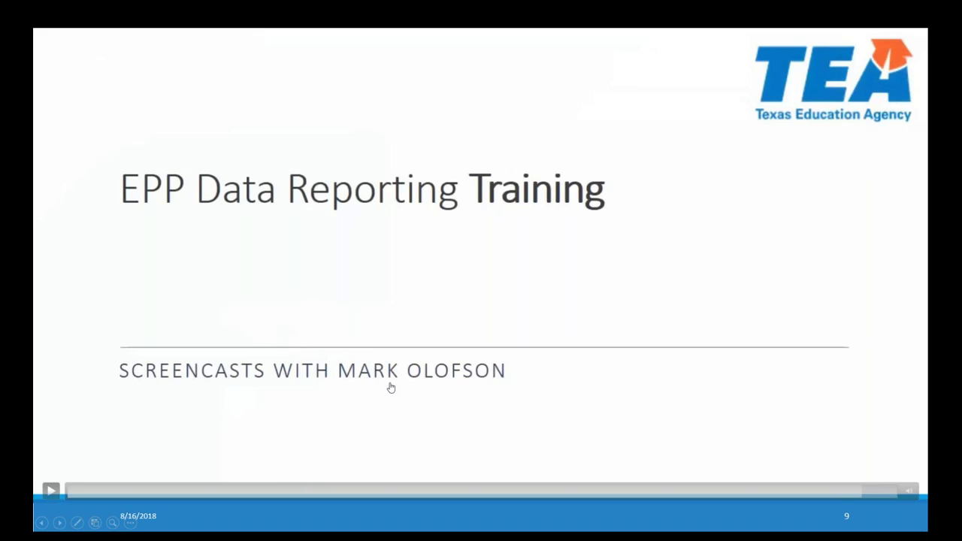
click(59, 523)
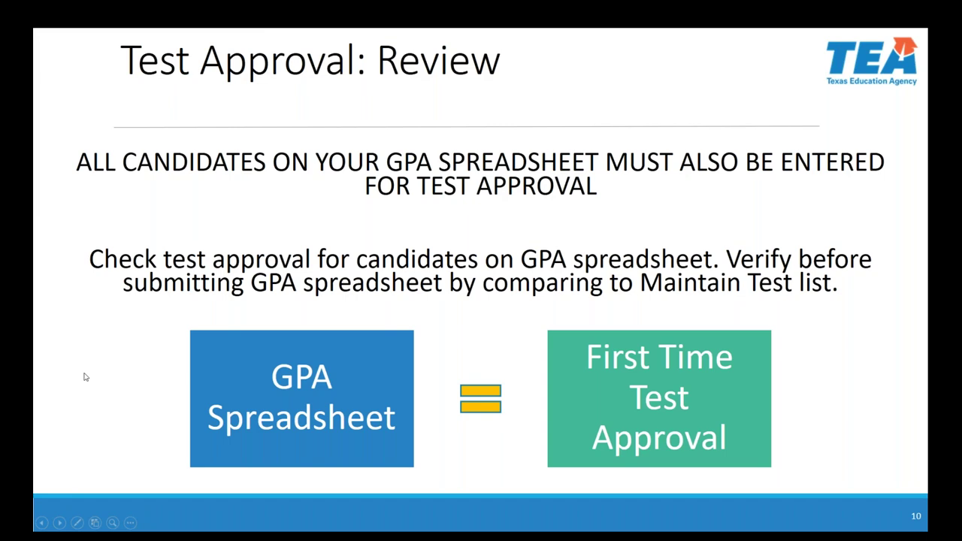